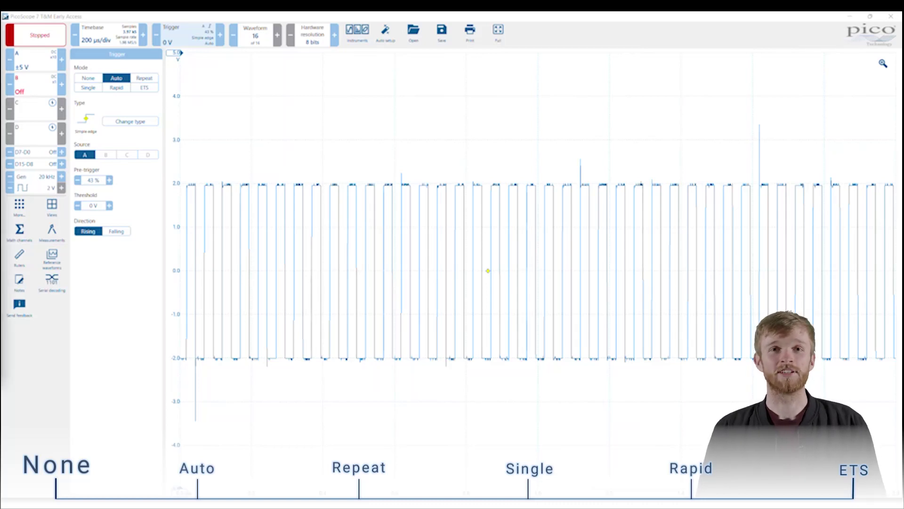
# - Set the trigger mode to None and start capturing the square wave on channel A
pyautogui.click(86, 78)
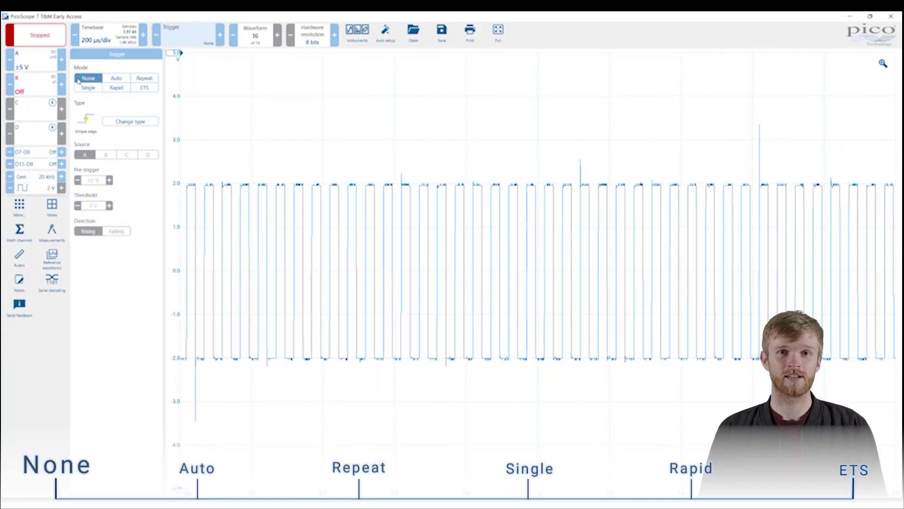
pyautogui.click(47, 39)
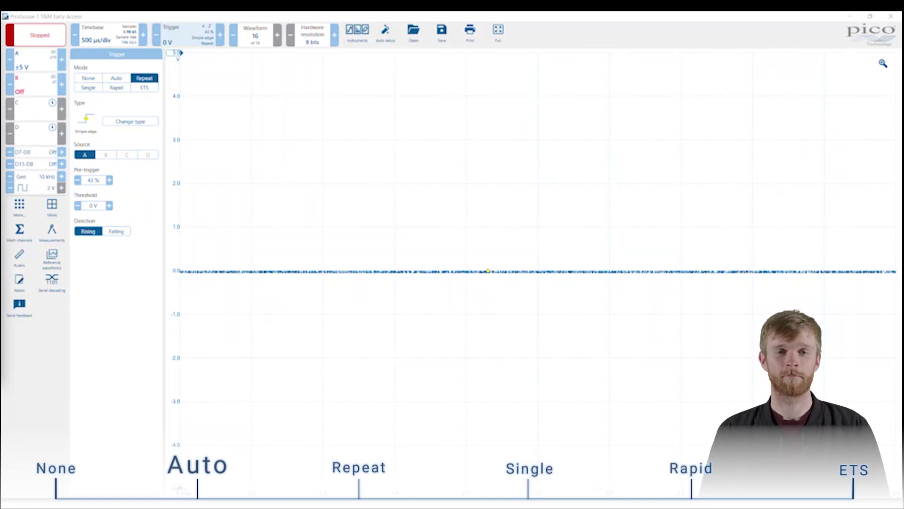
# - Switch the trigger to Auto mode, raise its threshold to 1 V and start the capture
pyautogui.click(116, 78)
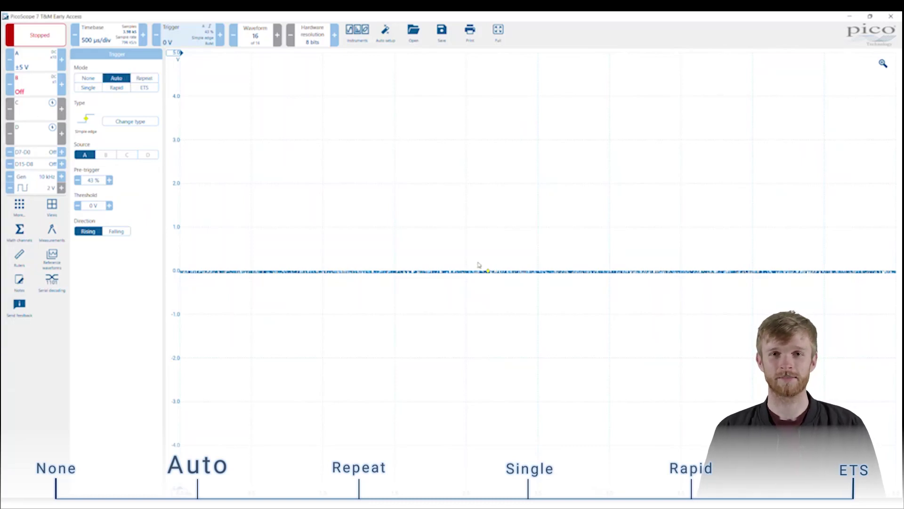
pyautogui.moveTo(489, 273); pyautogui.dragTo(488, 228)
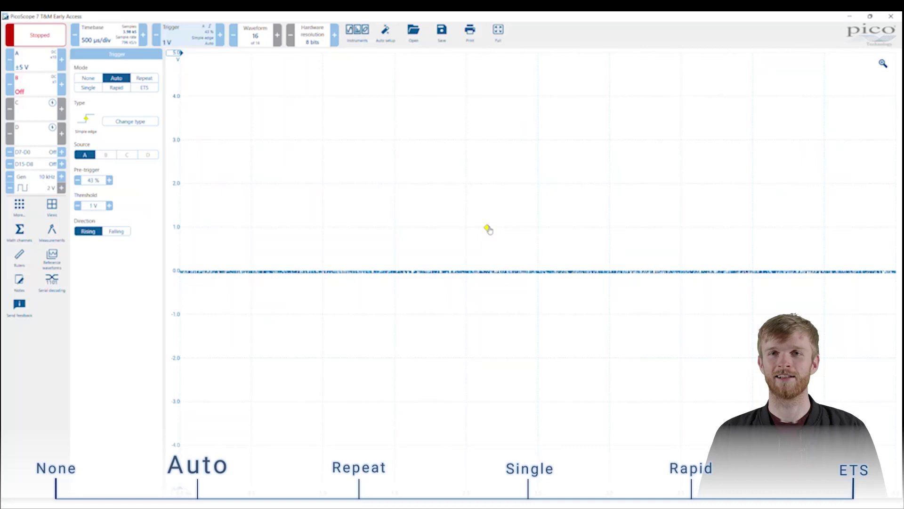
pyautogui.click(40, 35)
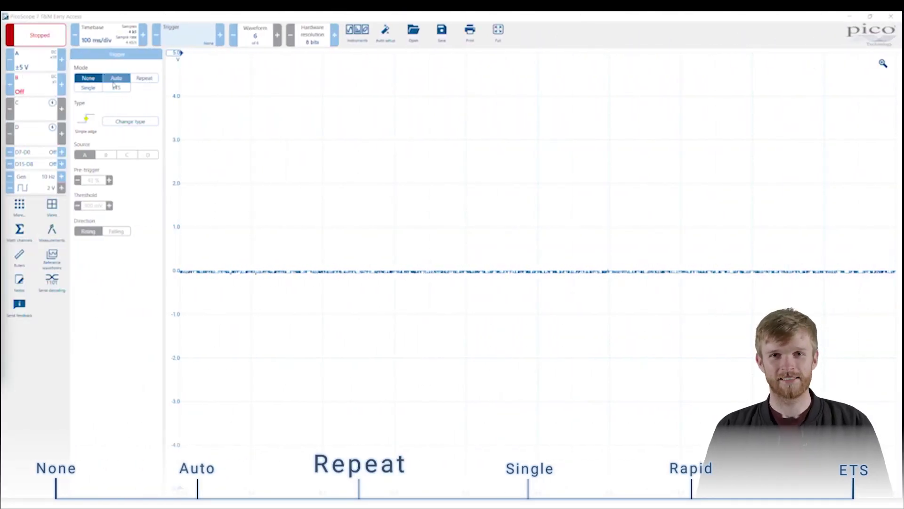
# - Choose the Repeat trigger mode, set the threshold to 1 V and start capturing
pyautogui.click(143, 79)
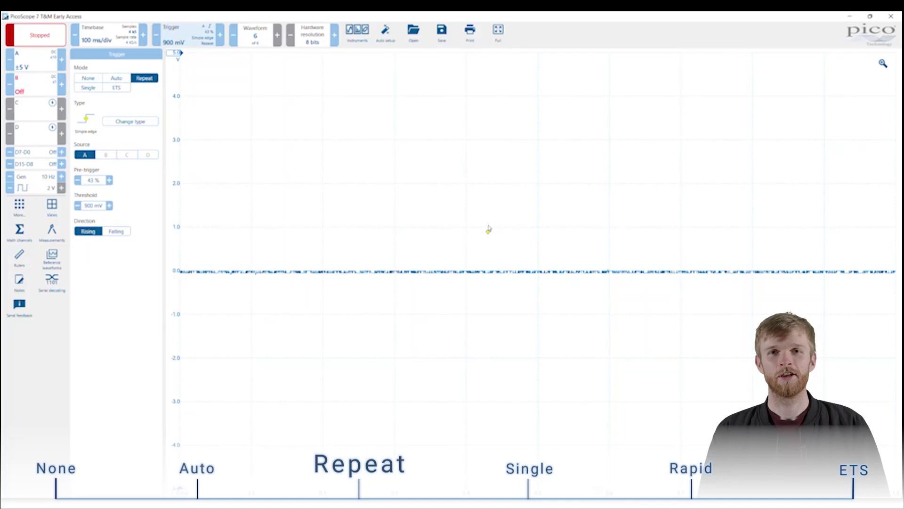
pyautogui.moveTo(488, 234); pyautogui.dragTo(487, 230)
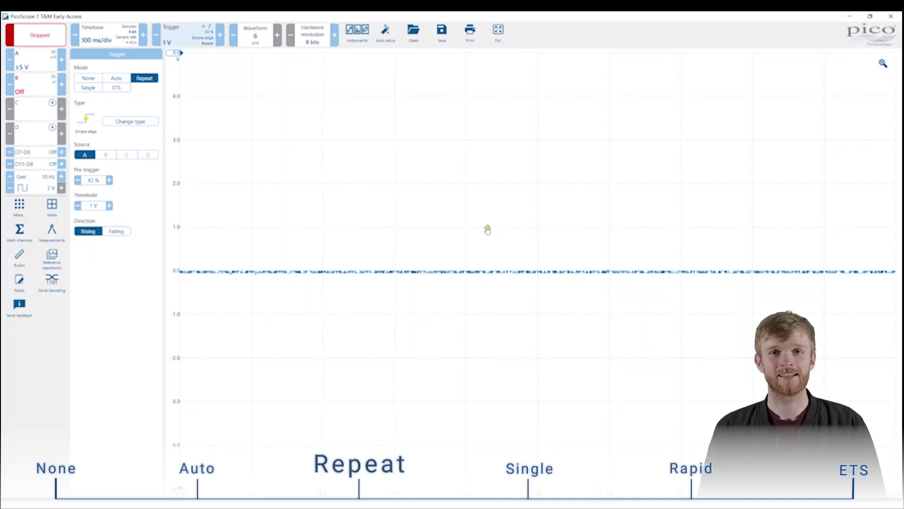
pyautogui.click(40, 38)
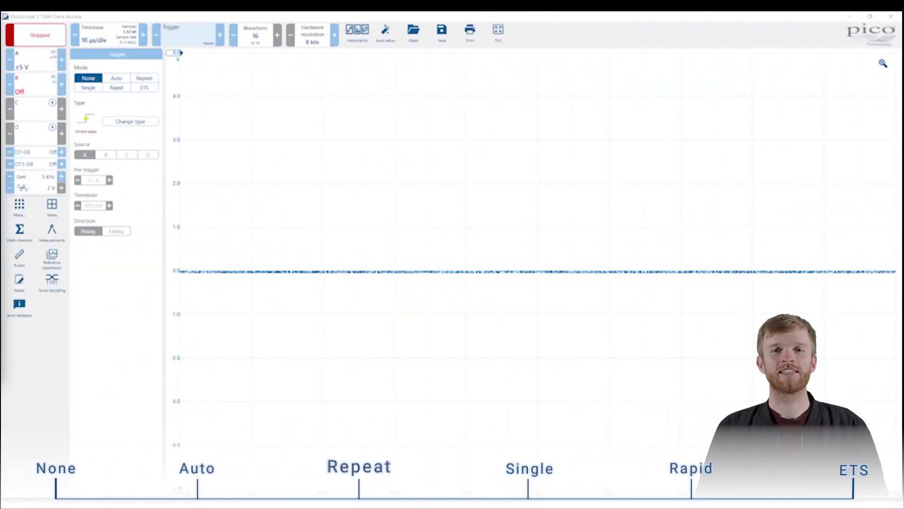
# - Set a Single trigger with a 1 V threshold and run several one-shot captures in succession
pyautogui.click(94, 88)
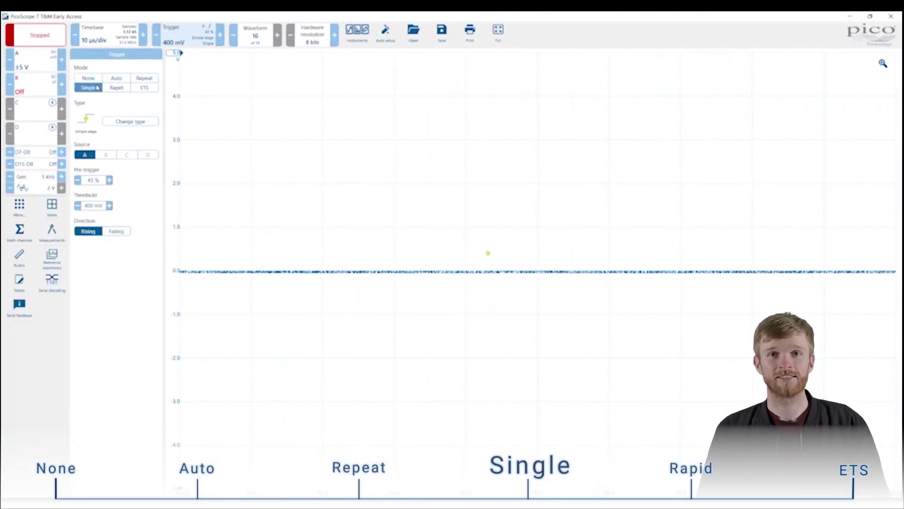
pyautogui.moveTo(489, 253); pyautogui.dragTo(489, 232)
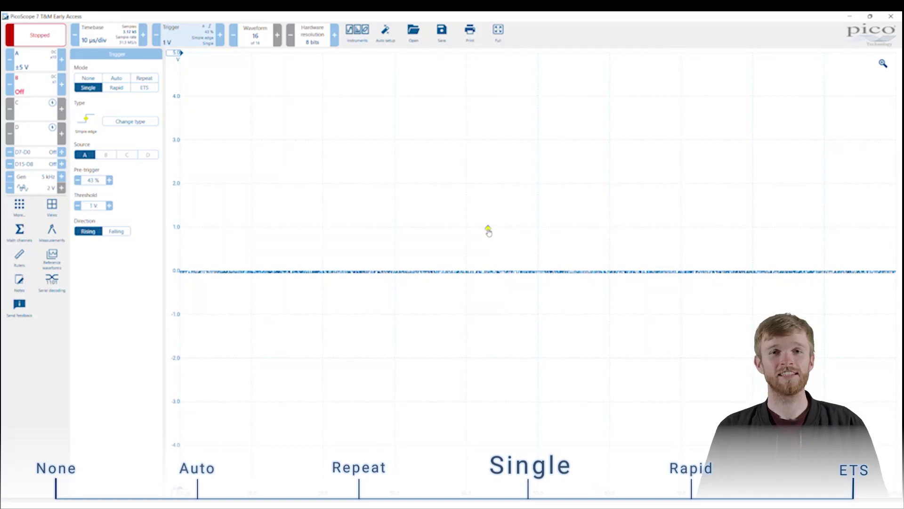
pyautogui.click(39, 39)
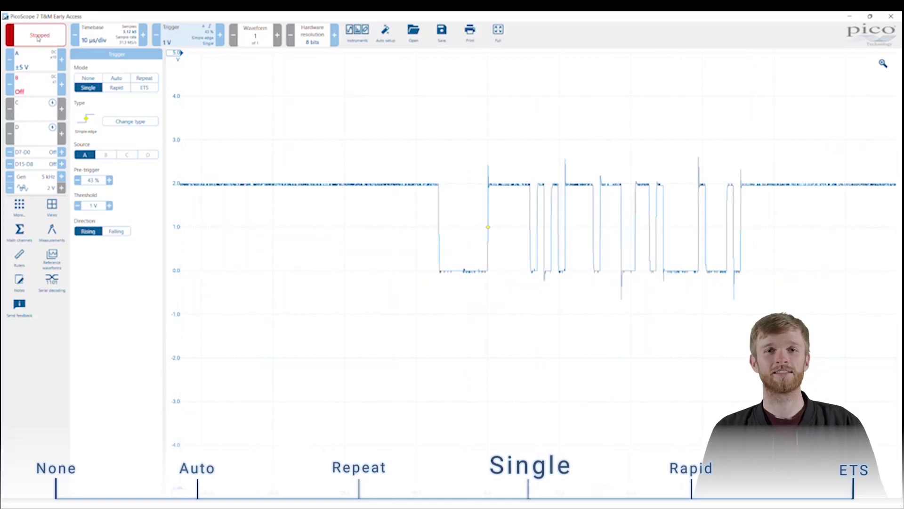
pyautogui.click(39, 39)
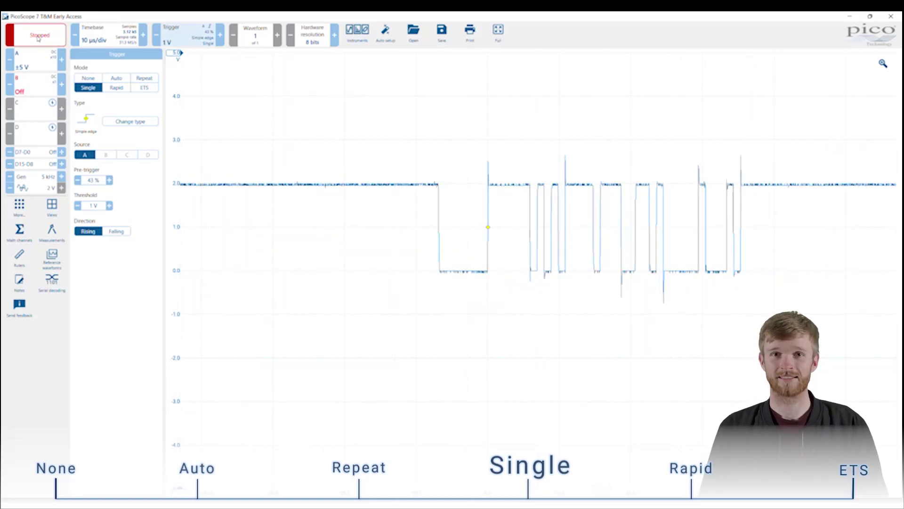
pyautogui.click(38, 39)
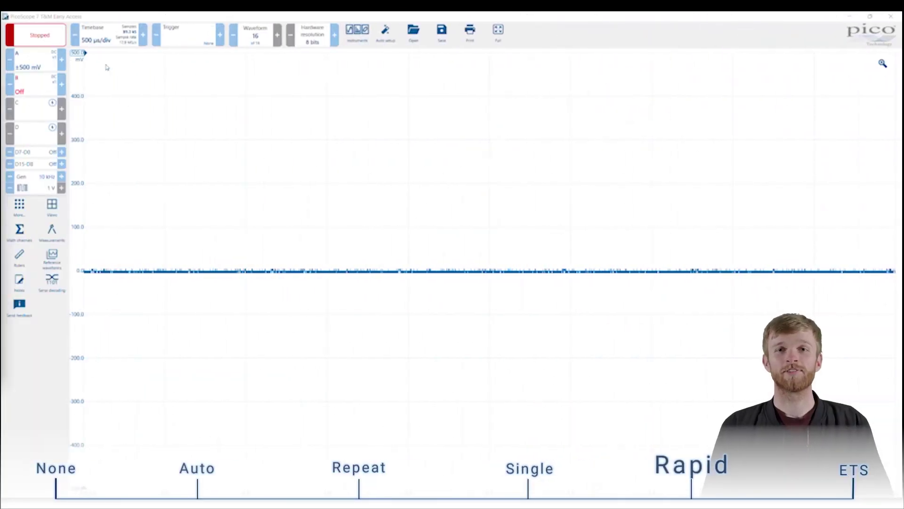
# - Set the trigger mode to Rapid with 25 rapid captures and run the acquisition repeatedly
pyautogui.click(180, 41)
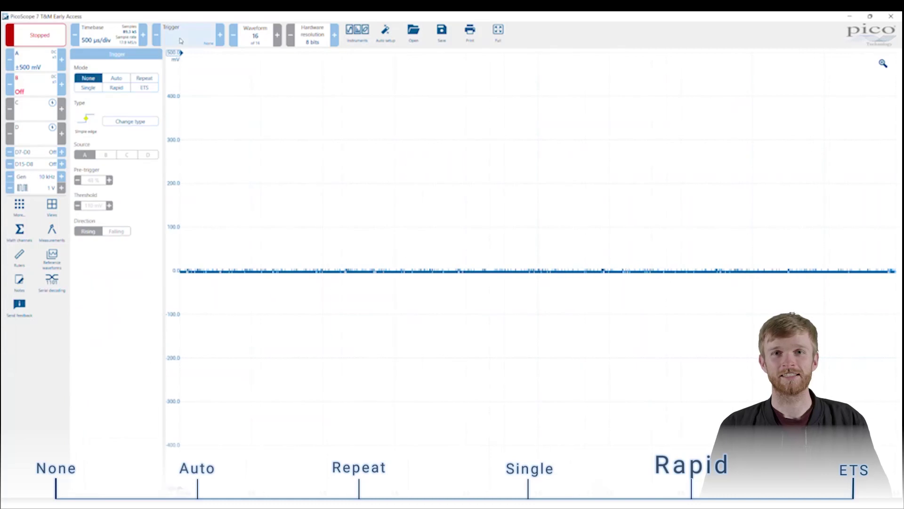
pyautogui.click(119, 89)
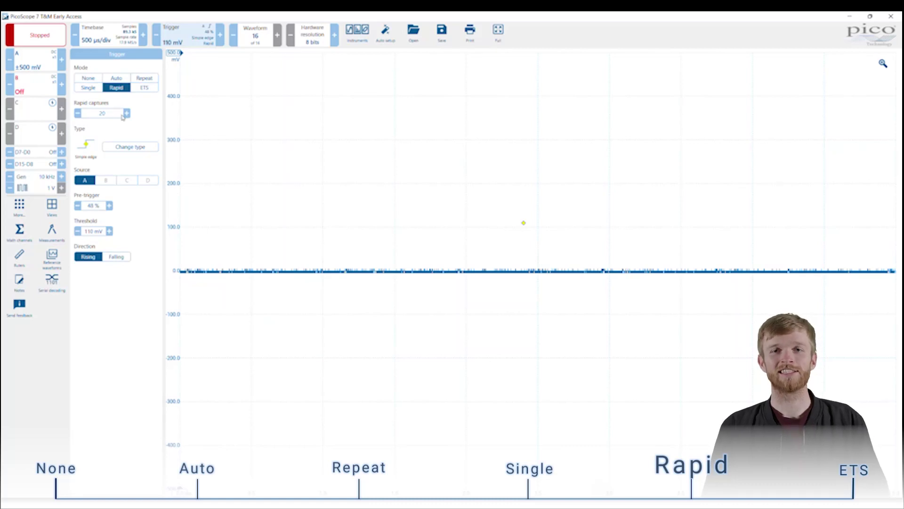
pyautogui.click(126, 114)
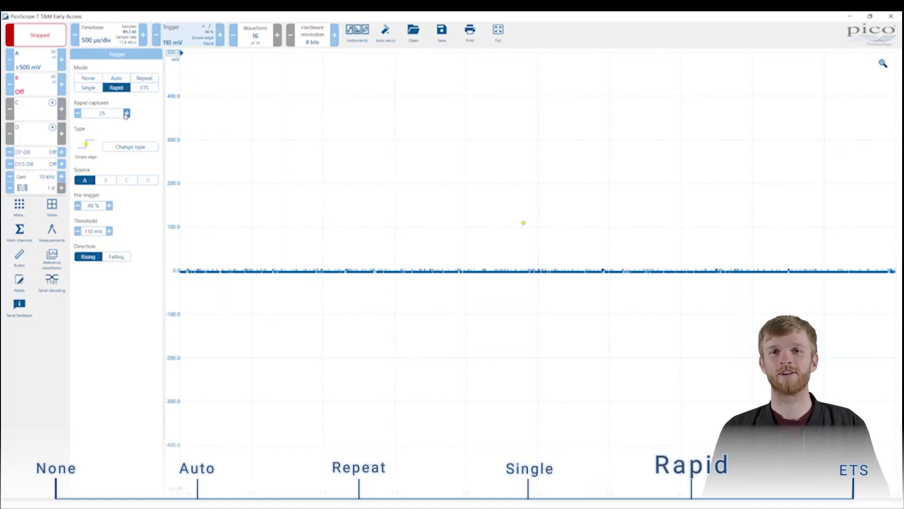
pyautogui.click(48, 45)
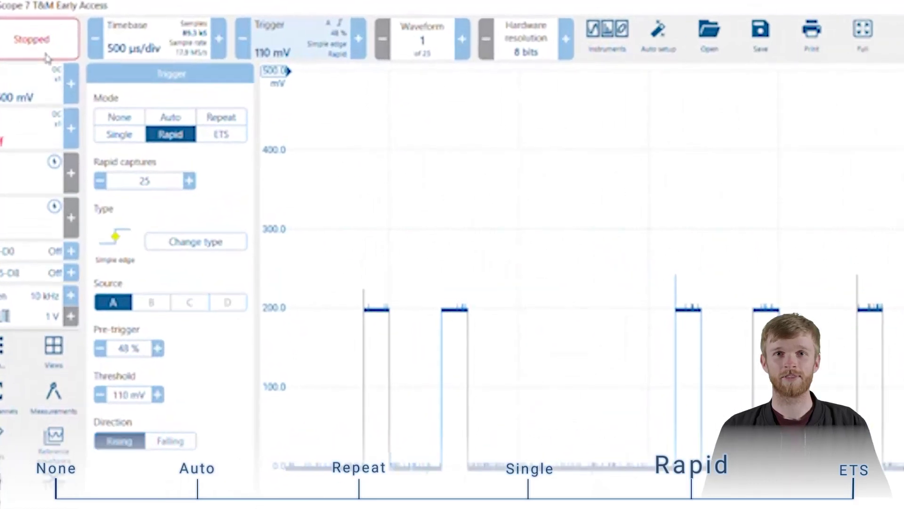
pyautogui.click(46, 56)
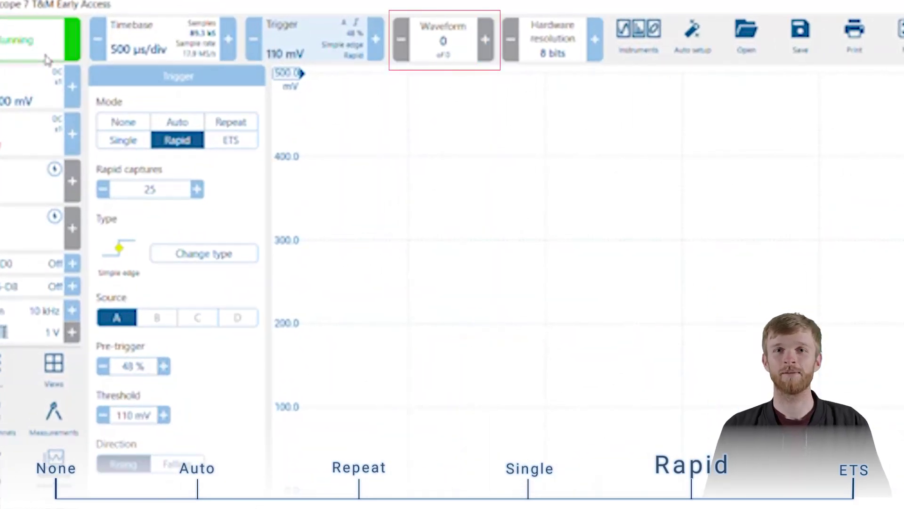
pyautogui.click(47, 57)
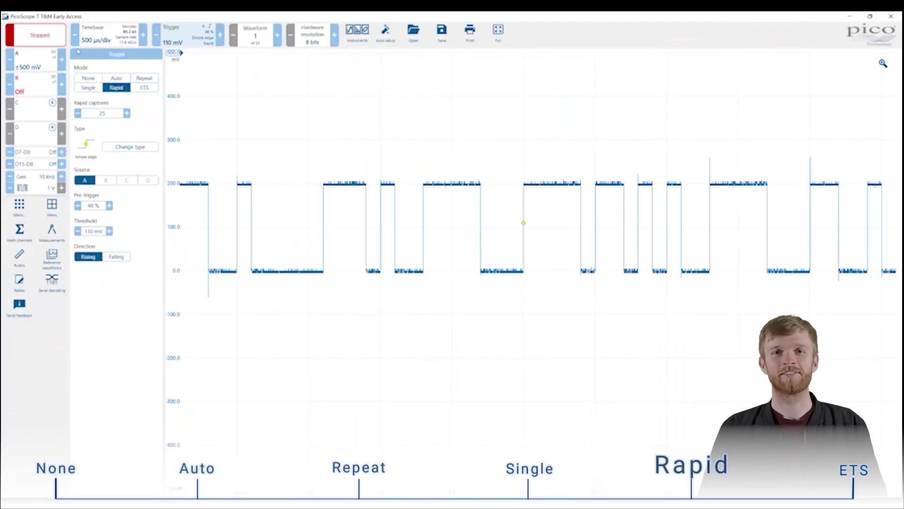
# - Open the waveform navigator and step forward one by one through the rapid captures, beyond waveform 9
pyautogui.click(245, 45)
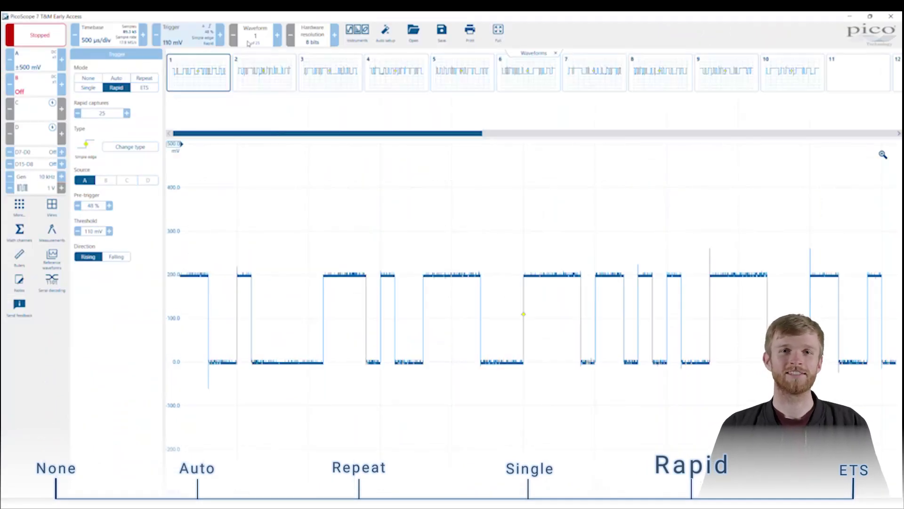
pyautogui.click(278, 39)
pyautogui.click(278, 40)
pyautogui.click(278, 40)
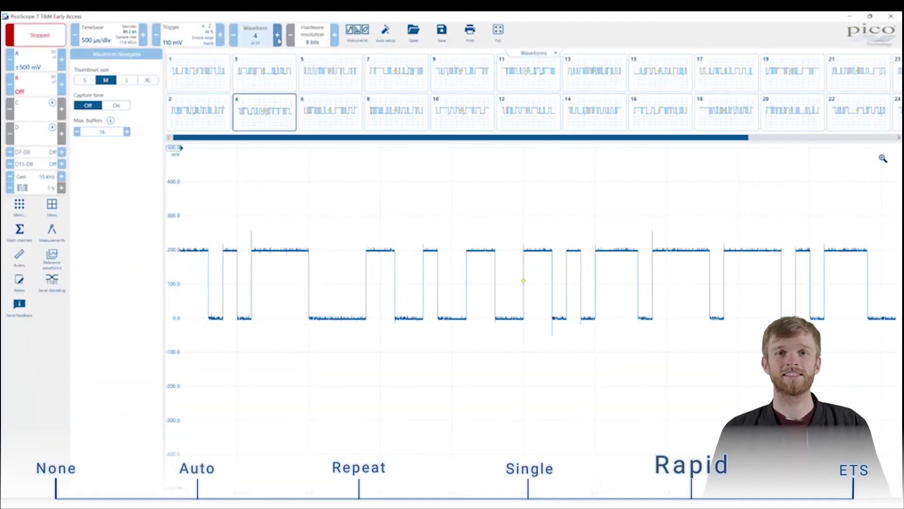
pyautogui.click(277, 40)
pyautogui.click(278, 40)
pyautogui.click(278, 40)
pyautogui.click(278, 39)
pyautogui.click(278, 39)
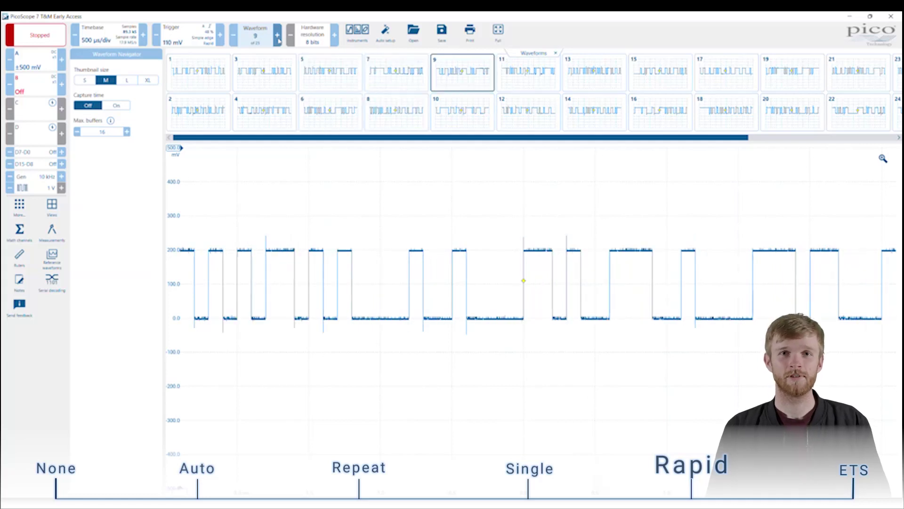
pyautogui.click(278, 39)
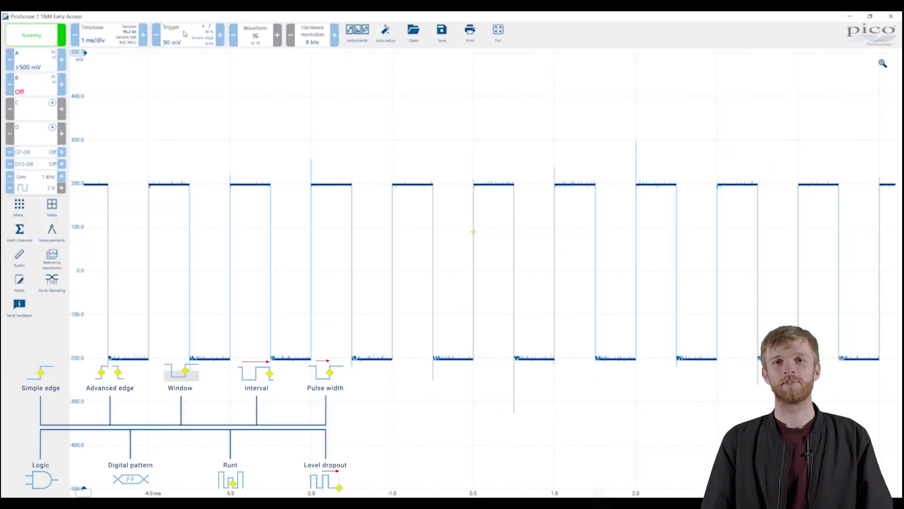
# - Choose the Simple edge trigger type and lower its threshold to 50 mV
pyautogui.click(177, 32)
pyautogui.click(131, 121)
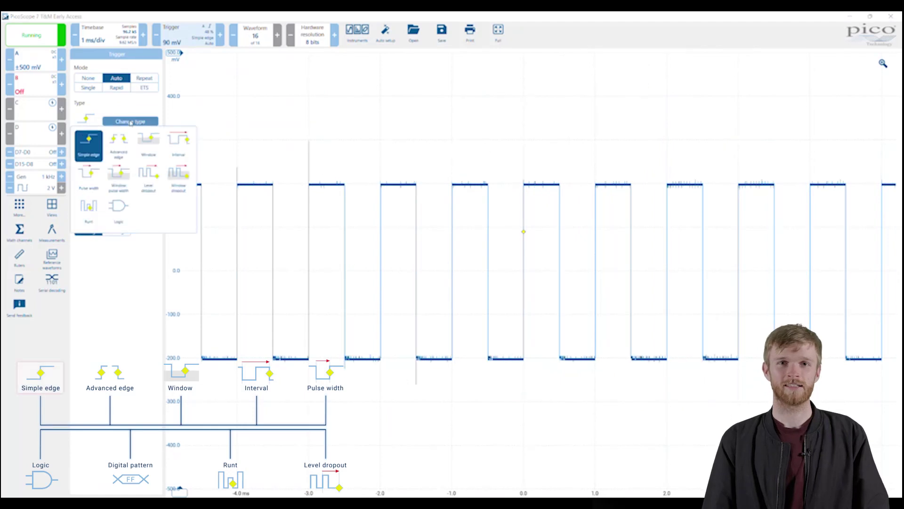
pyautogui.click(91, 146)
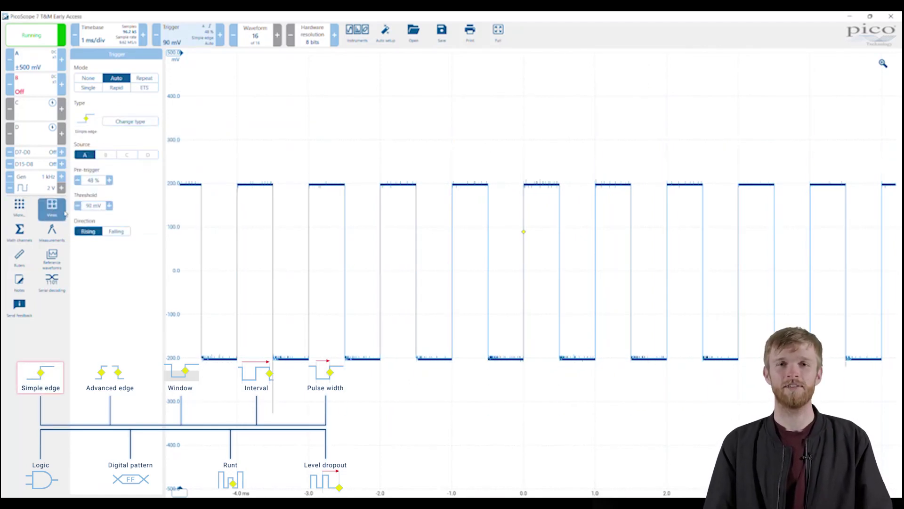
pyautogui.click(77, 205)
pyautogui.click(78, 206)
pyautogui.click(78, 205)
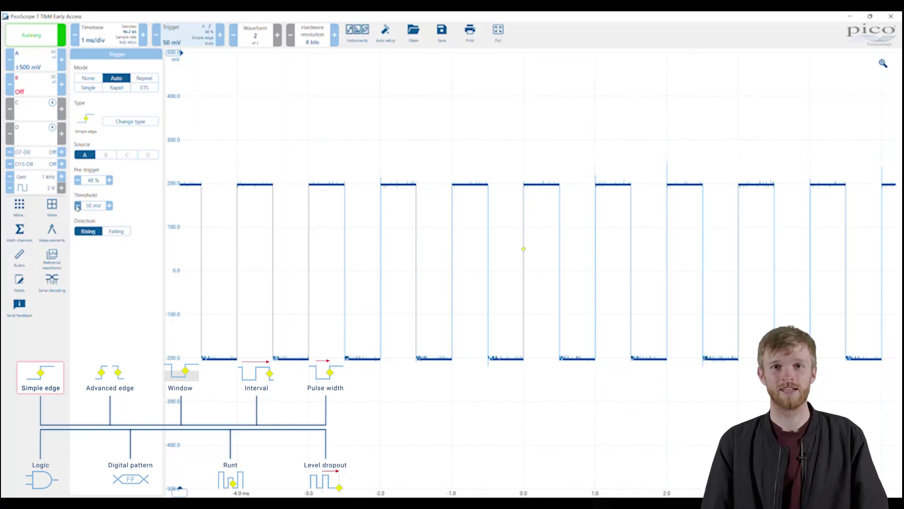
# - Raise the pre-trigger to 70 %, then move the trigger marker back near the middle of the graph
pyautogui.click(109, 181)
pyautogui.click(109, 181)
pyautogui.click(110, 180)
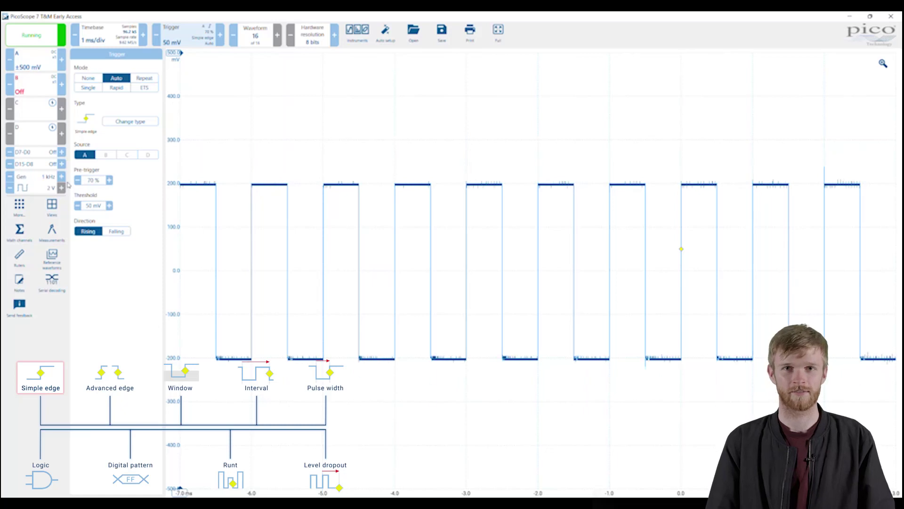
pyautogui.moveTo(678, 252)
pyautogui.mouseDown()
pyautogui.moveTo(523, 258)
pyautogui.moveTo(525, 222)
pyautogui.moveTo(522, 254)
pyautogui.mouseUp()
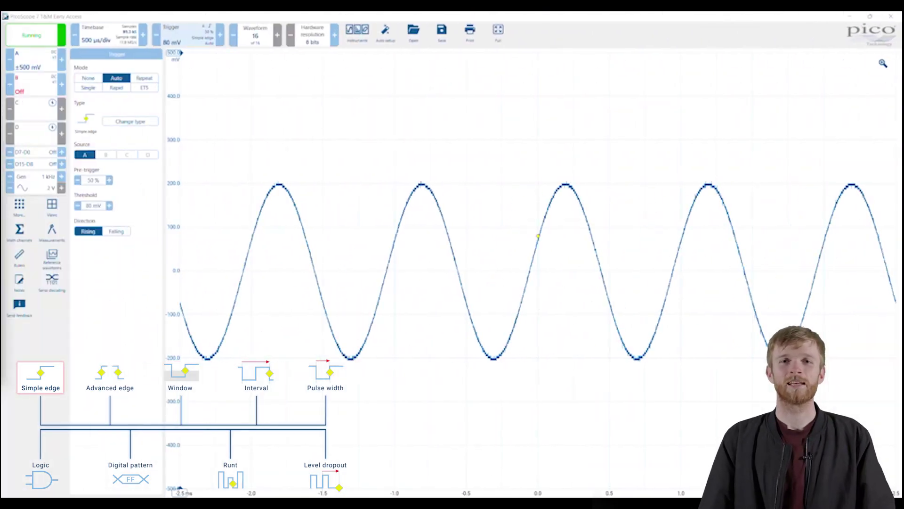
# - Change the trigger type to Advanced edge and try the Falling and Either directions on the sine wave
pyautogui.click(130, 121)
pyautogui.click(122, 143)
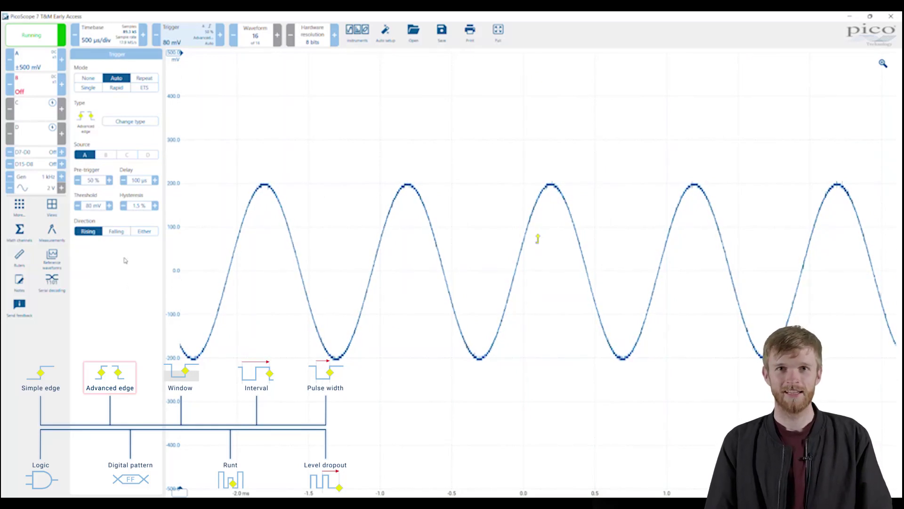
pyautogui.click(118, 231)
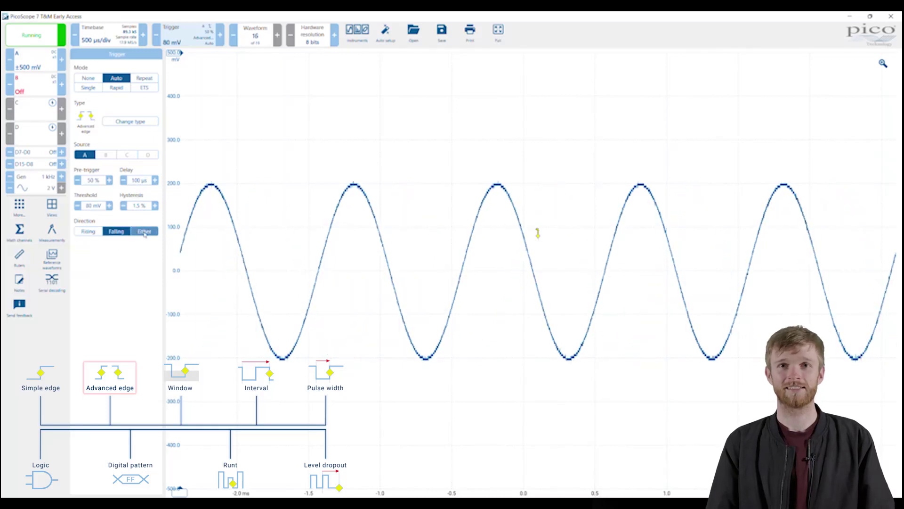
pyautogui.click(144, 231)
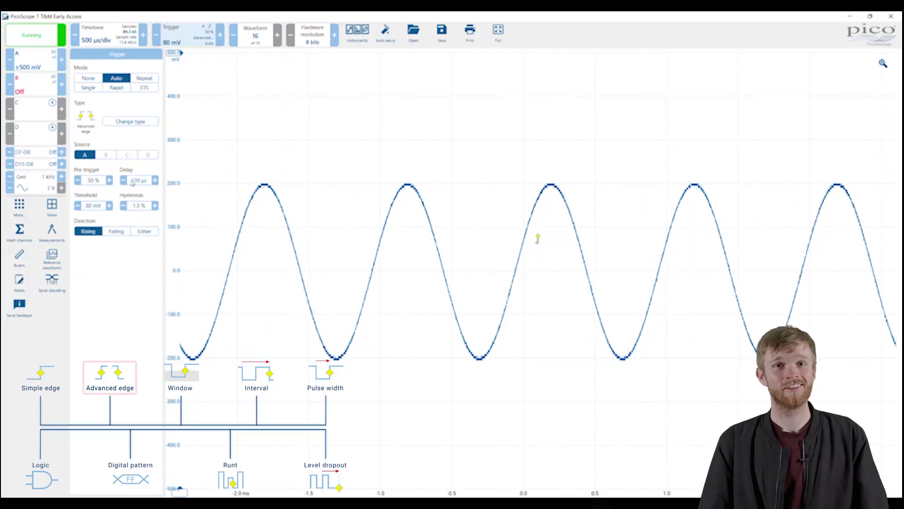
# - Increase the advanced edge trigger's delay to 400 µs, then reduce it to about 90 µs
pyautogui.click(155, 181)
pyautogui.click(155, 180)
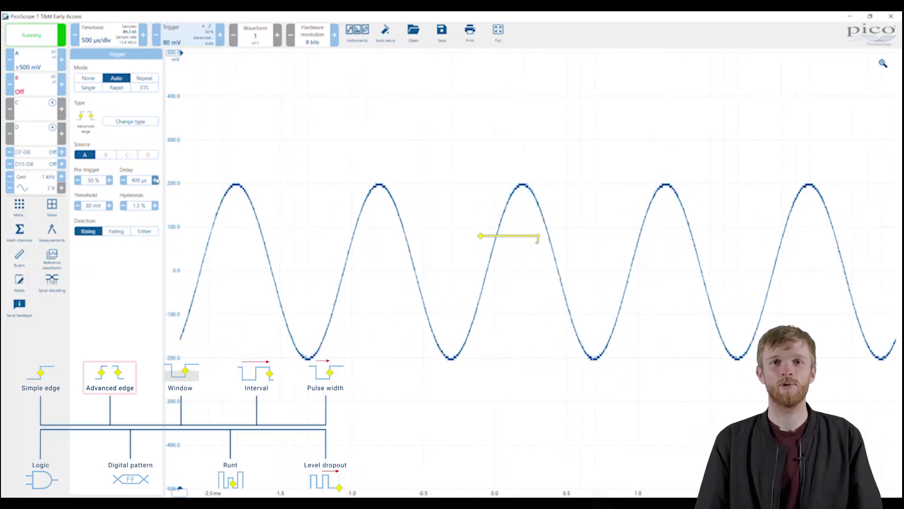
pyautogui.click(123, 180)
pyautogui.click(124, 180)
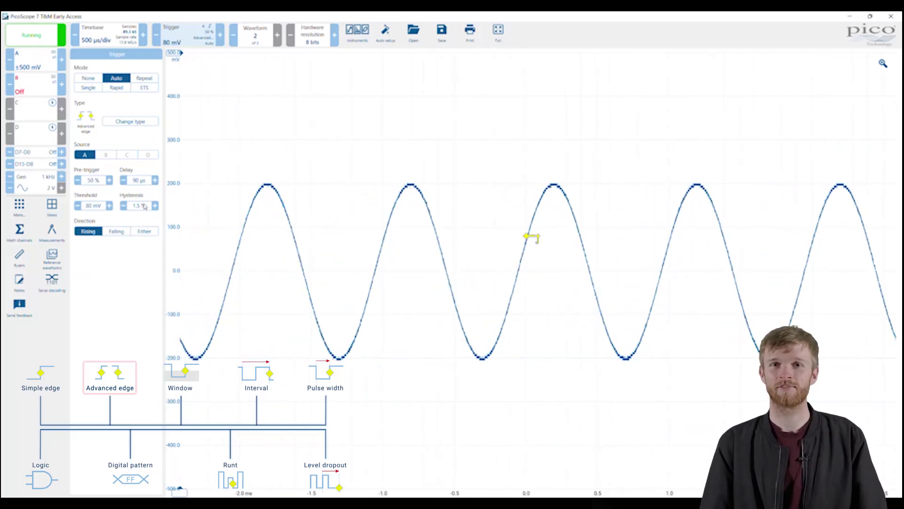
# - Raise the trigger hysteresis to 9 % and reduce the delay to 30 µs
pyautogui.click(155, 206)
pyautogui.click(155, 206)
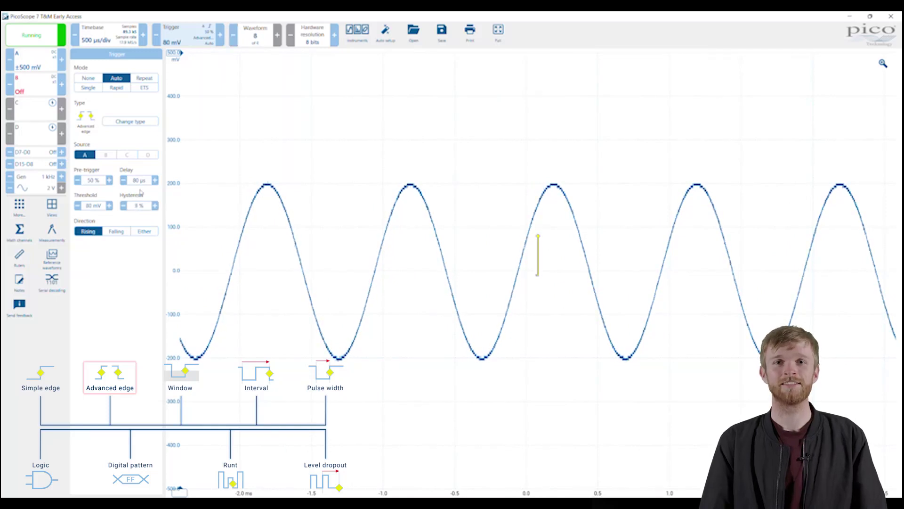
pyautogui.click(123, 180)
pyautogui.click(123, 181)
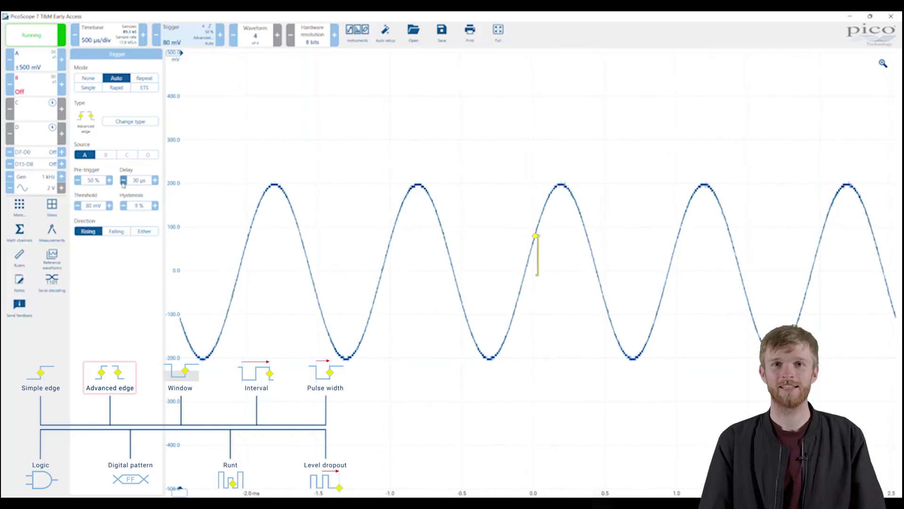
# - Reduce the advanced edge trigger's delay to 9 µs and lower its hysteresis below 9 %
pyautogui.click(124, 180)
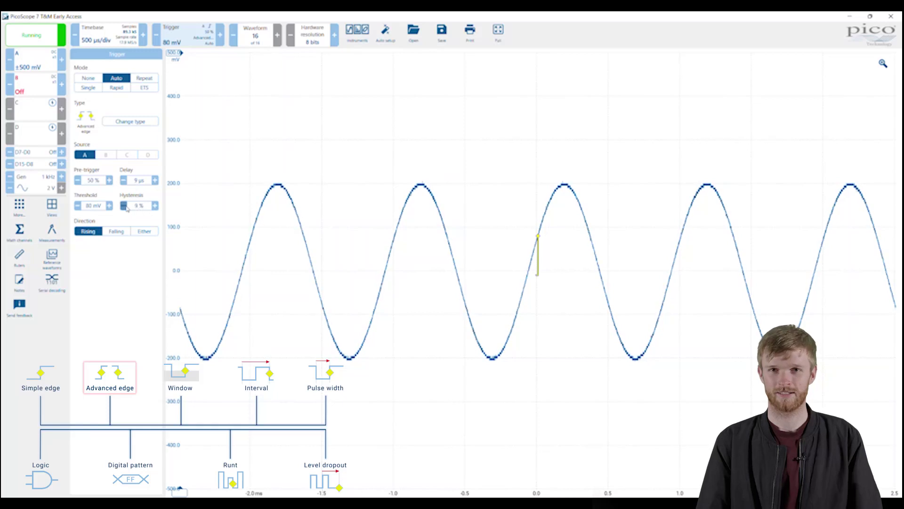
pyautogui.click(124, 206)
pyautogui.click(123, 206)
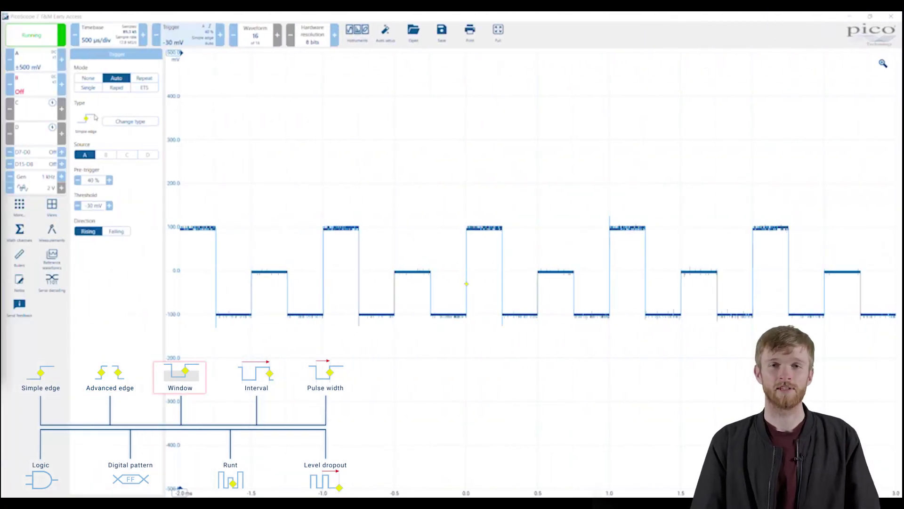
# - Change the trigger type to Window and move the window around the taller pulses' tops, spanning about 35 to 159 mV, then reduce Threshold 1
pyautogui.click(122, 122)
pyautogui.click(149, 144)
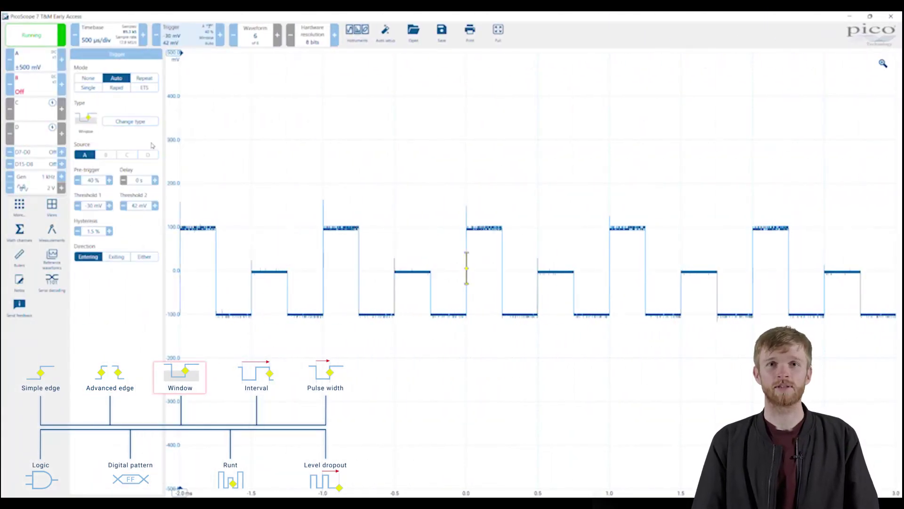
pyautogui.moveTo(466, 269); pyautogui.dragTo(467, 229)
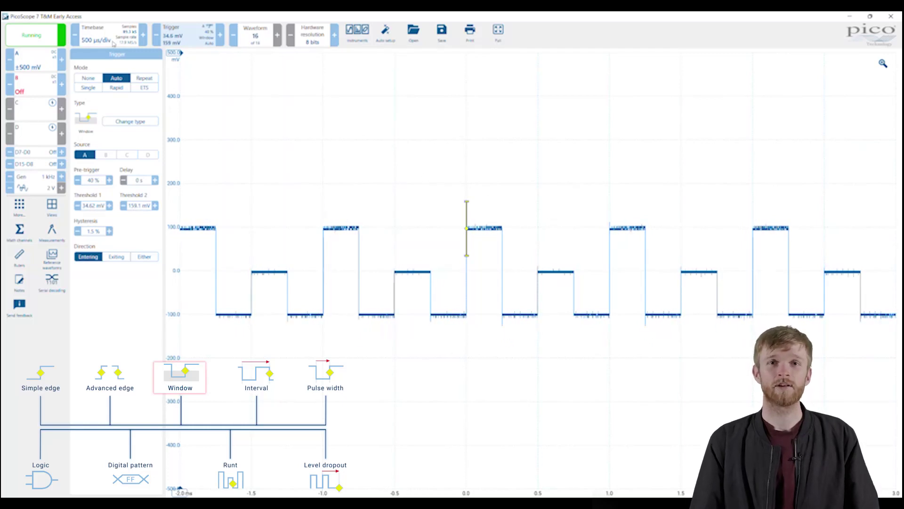
pyautogui.click(77, 209)
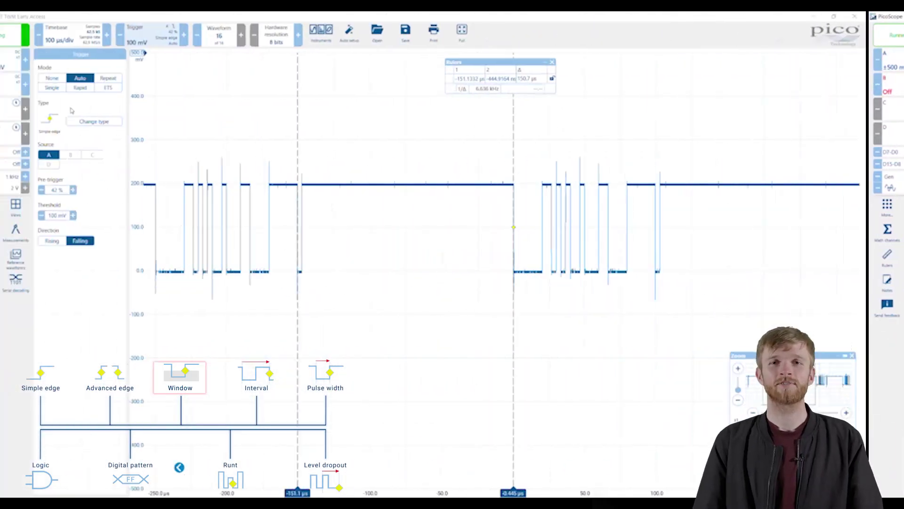
# - Change the trigger type to Interval with a Falling starting edge, and increase Time 1 above 20 µs
pyautogui.click(132, 123)
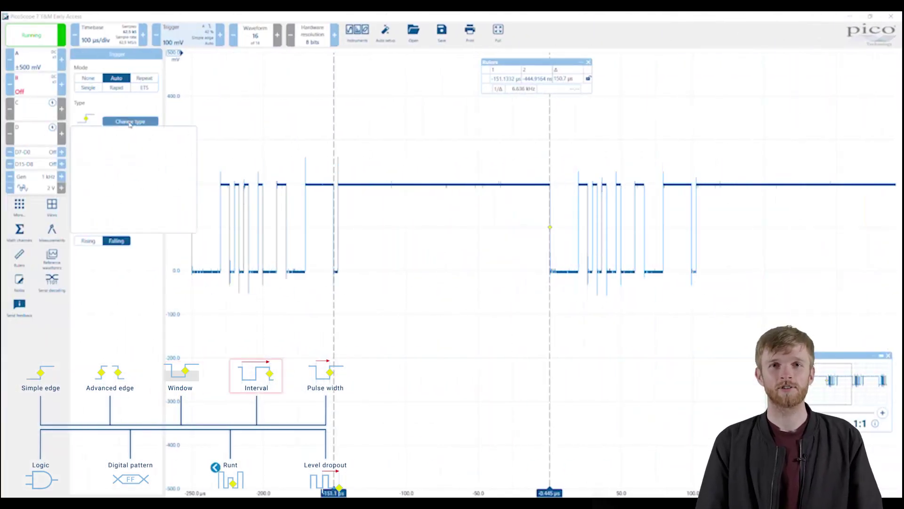
pyautogui.click(179, 143)
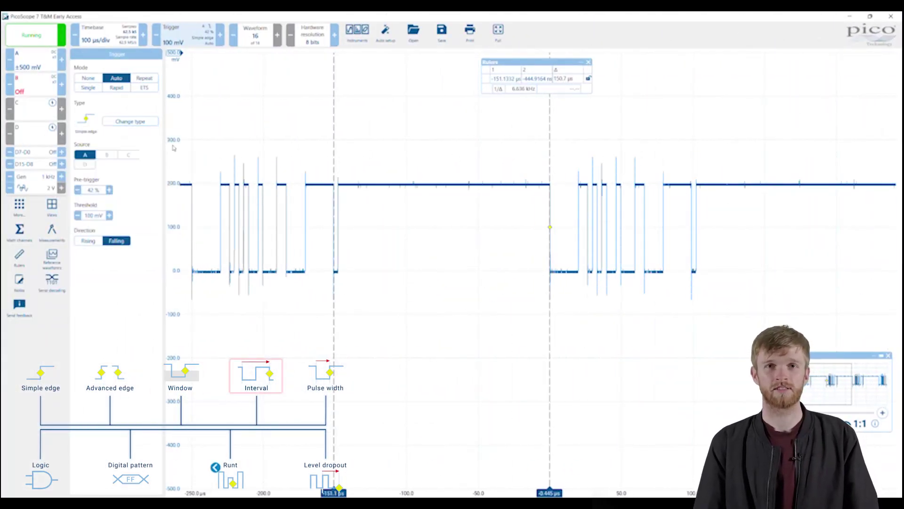
pyautogui.click(116, 231)
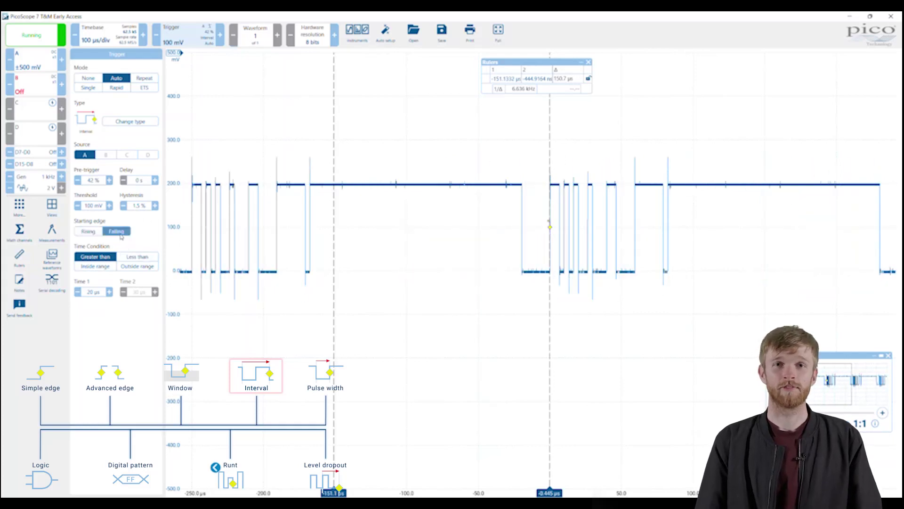
pyautogui.click(108, 292)
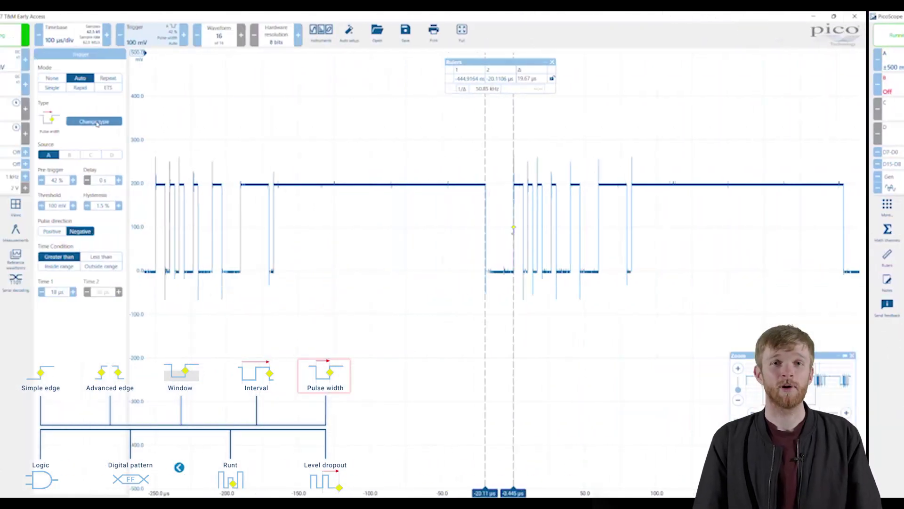
# - Select the Pulse width trigger type for the digital-style waveform on channel A
pyautogui.click(130, 121)
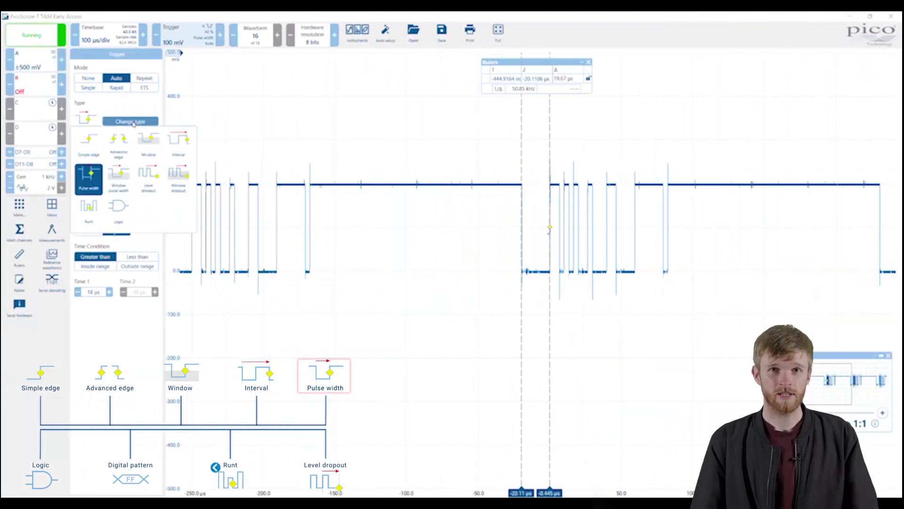
pyautogui.click(90, 182)
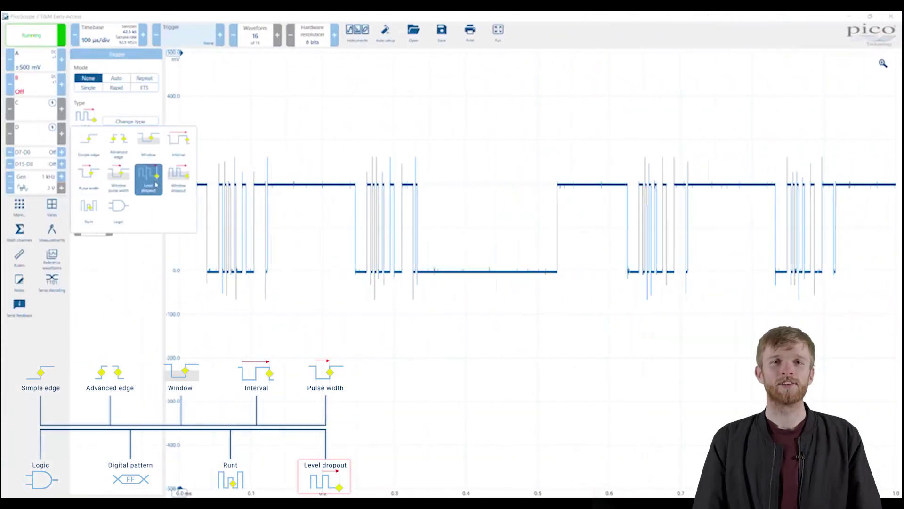
# - Change the trigger type to Level dropout, set the mode to Single, and restart the capture to acquire further single waveforms
pyautogui.click(156, 183)
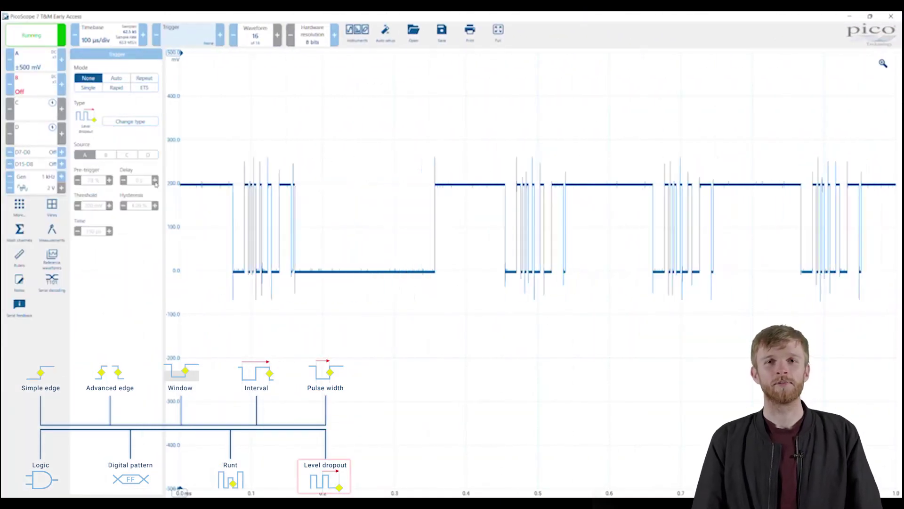
pyautogui.click(93, 89)
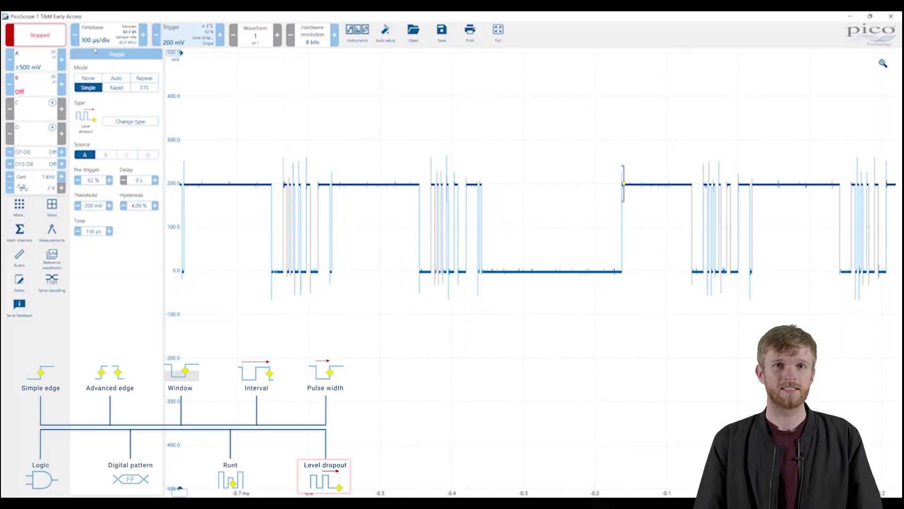
pyautogui.click(39, 44)
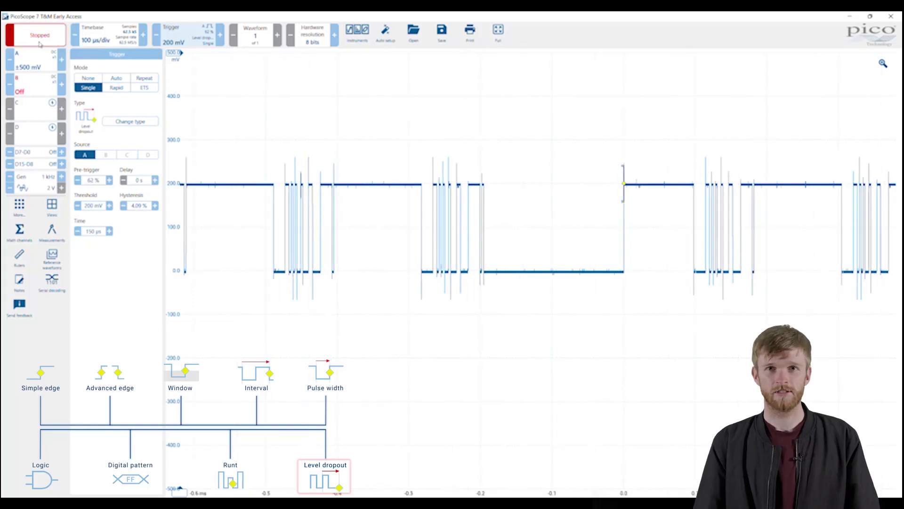
pyautogui.click(40, 44)
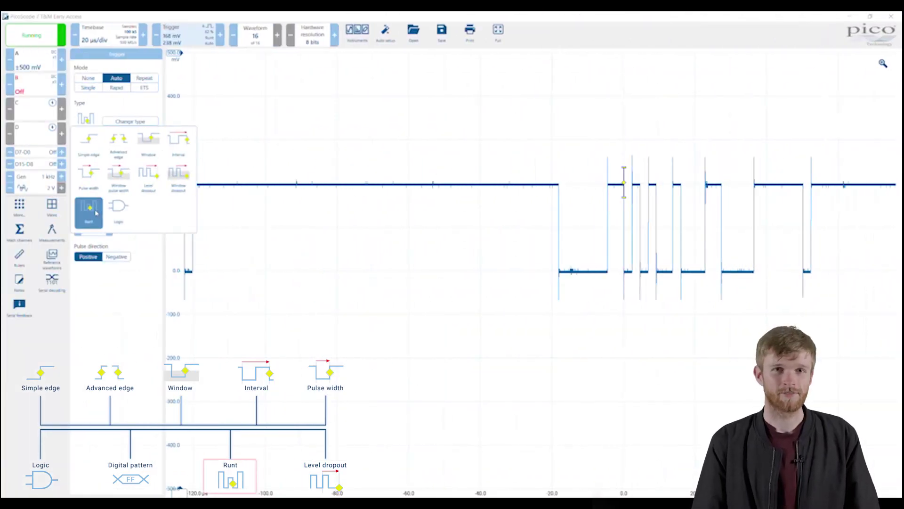
# - Change the trigger type to Runt and move its thresholds down to about 18 mV and 88 mV to catch the short pulse
pyautogui.click(60, 213)
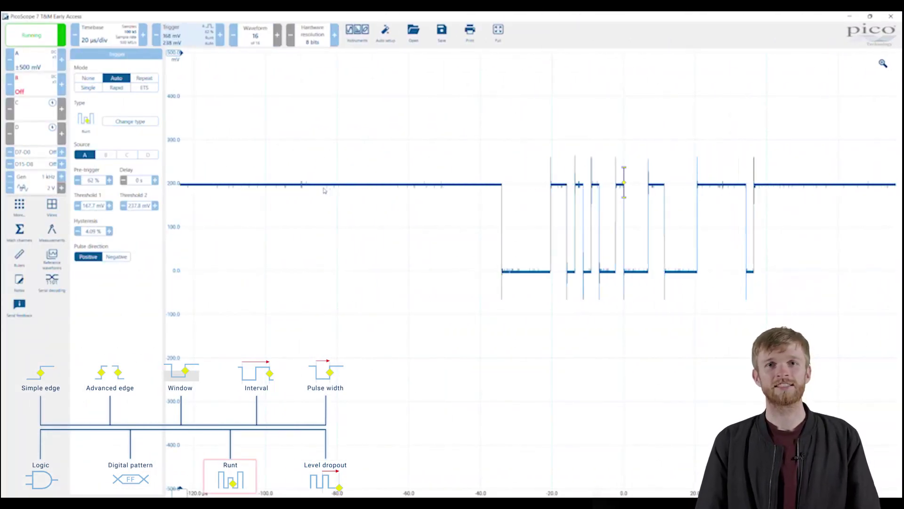
pyautogui.moveTo(623, 197); pyautogui.dragTo(617, 254)
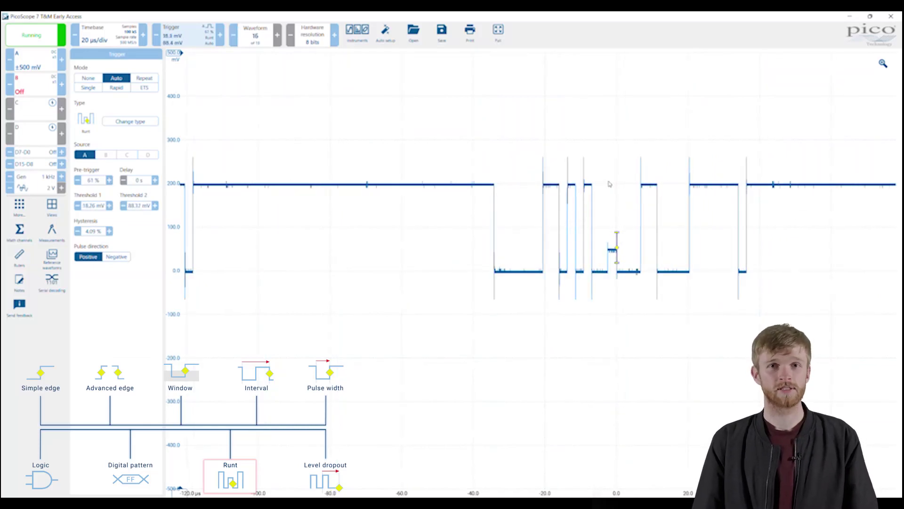
pyautogui.click(175, 68)
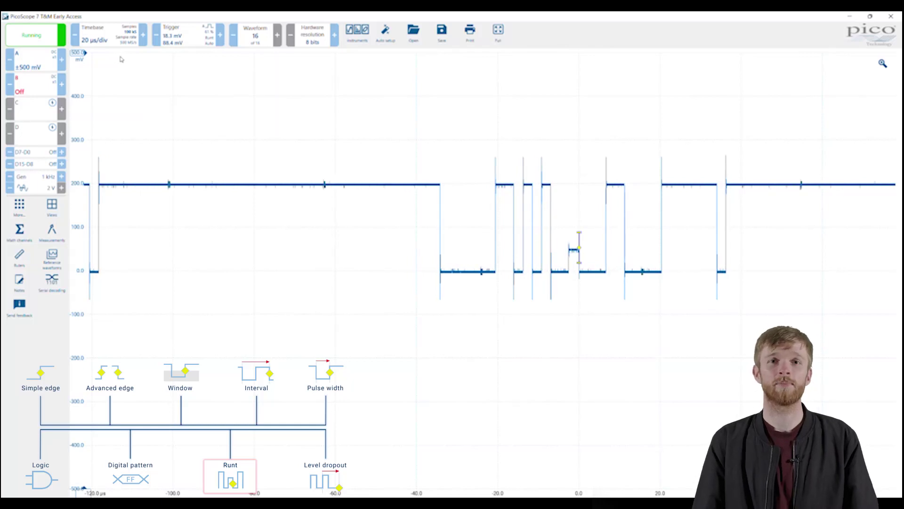
# - Select the Digital trigger type with the rising-edge condition on D12 and start the capture
pyautogui.click(188, 41)
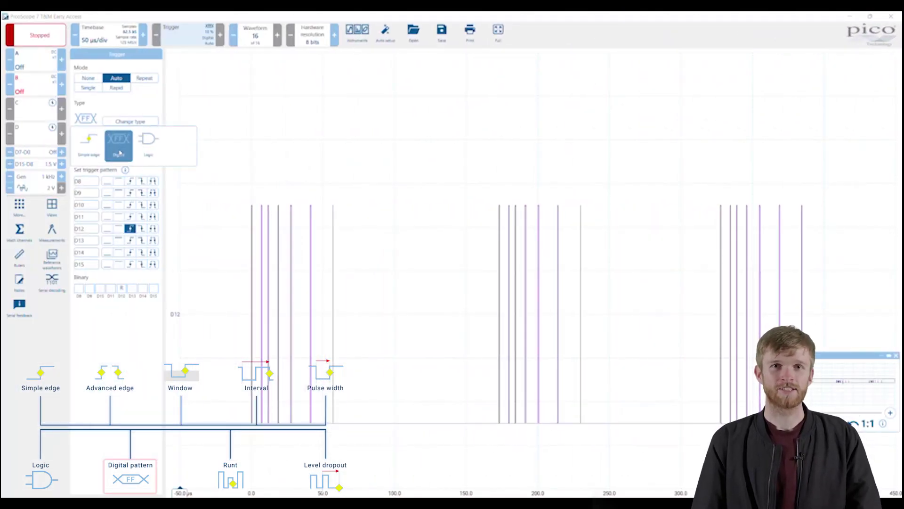
pyautogui.click(119, 153)
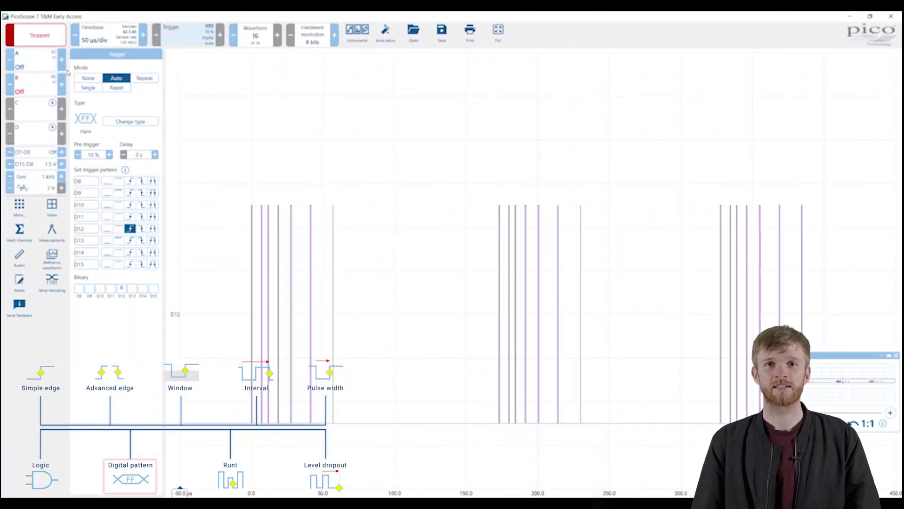
pyautogui.click(45, 43)
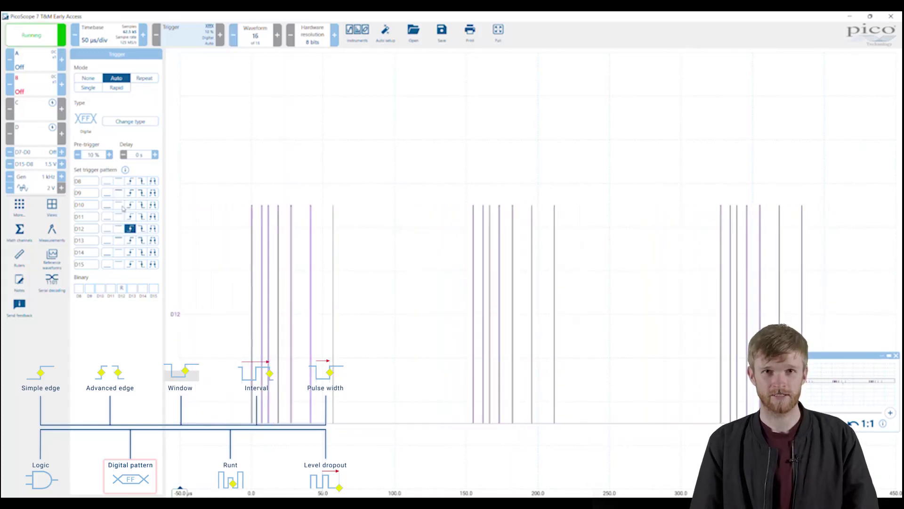
# - Try the High and Low conditions for D12 in the digital trigger pattern, then return D12 to the rising-edge condition
pyautogui.scroll(5, 244, 311)
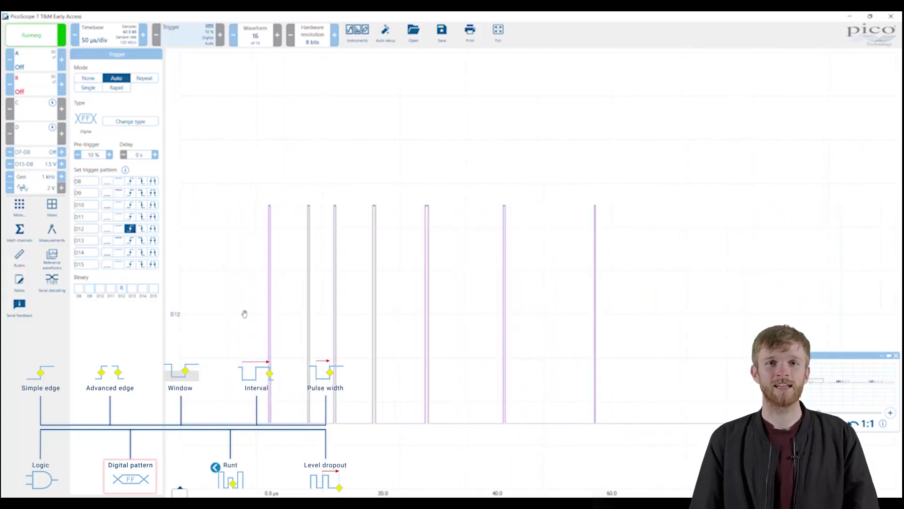
pyautogui.scroll(-2, 238, 318)
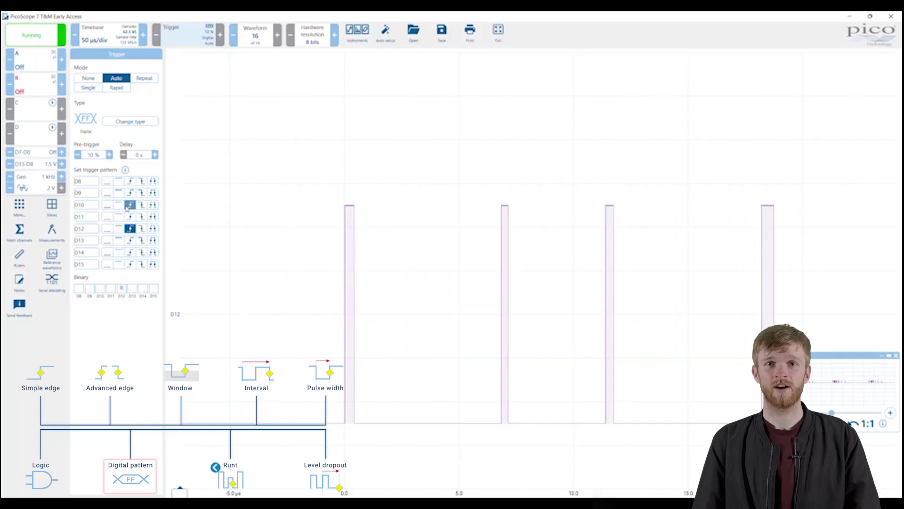
pyautogui.click(119, 228)
pyautogui.click(107, 229)
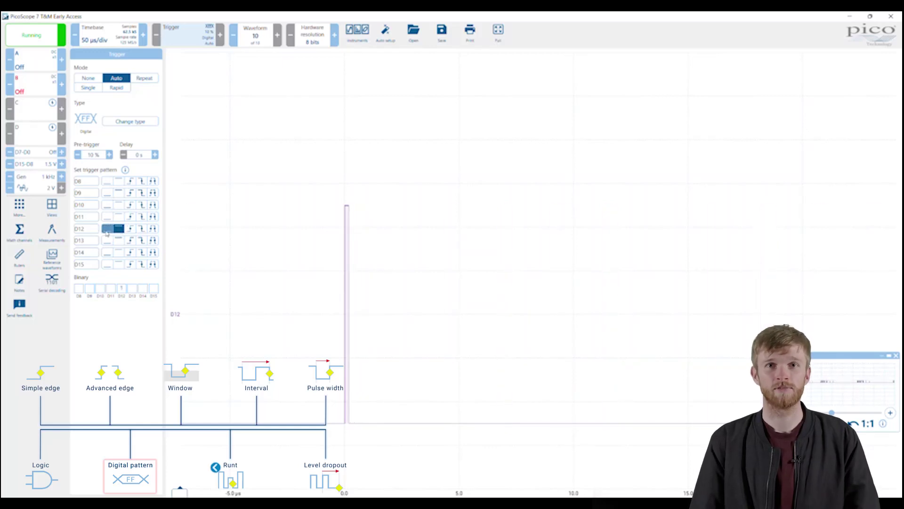
pyautogui.click(129, 228)
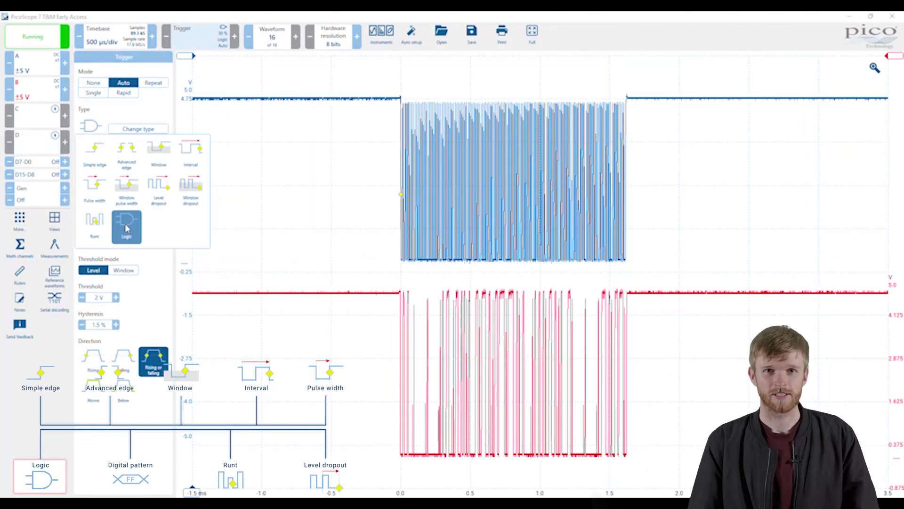
# - Select the Logic trigger type and add channel B as a second source alongside channel A
pyautogui.click(126, 229)
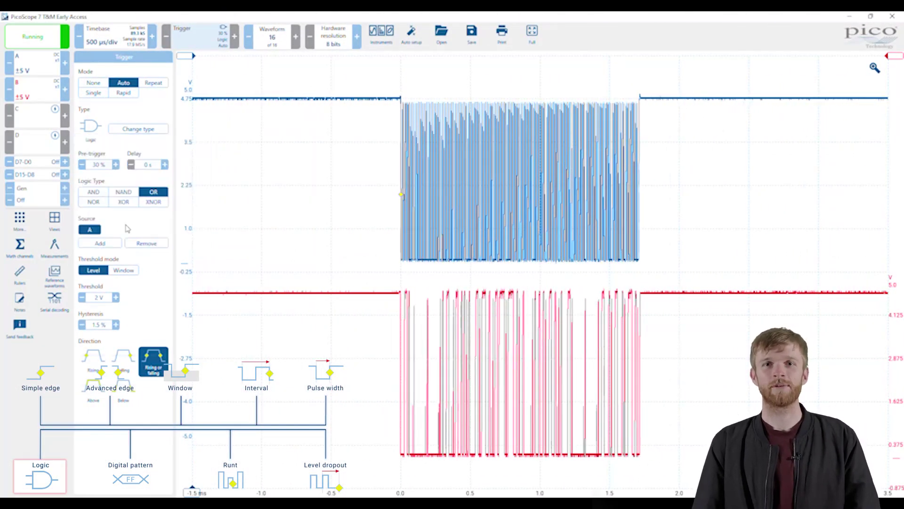
pyautogui.click(109, 250)
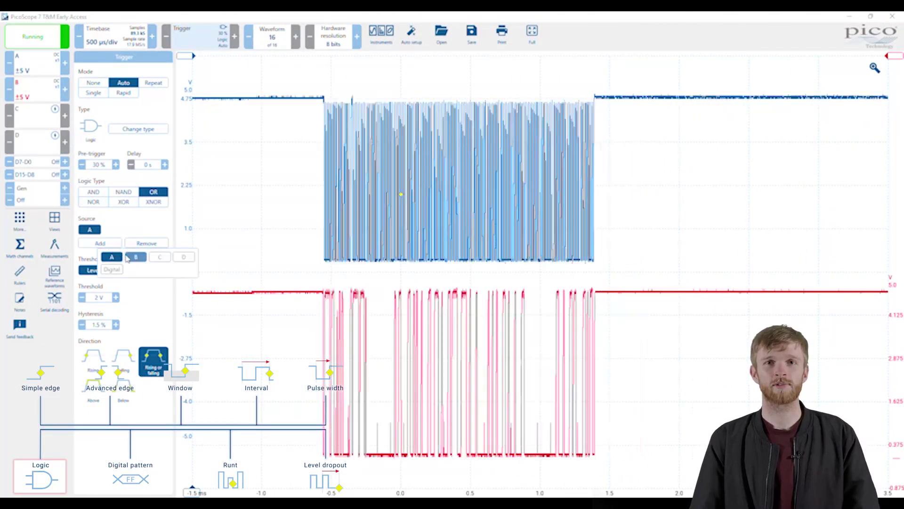
pyautogui.click(136, 257)
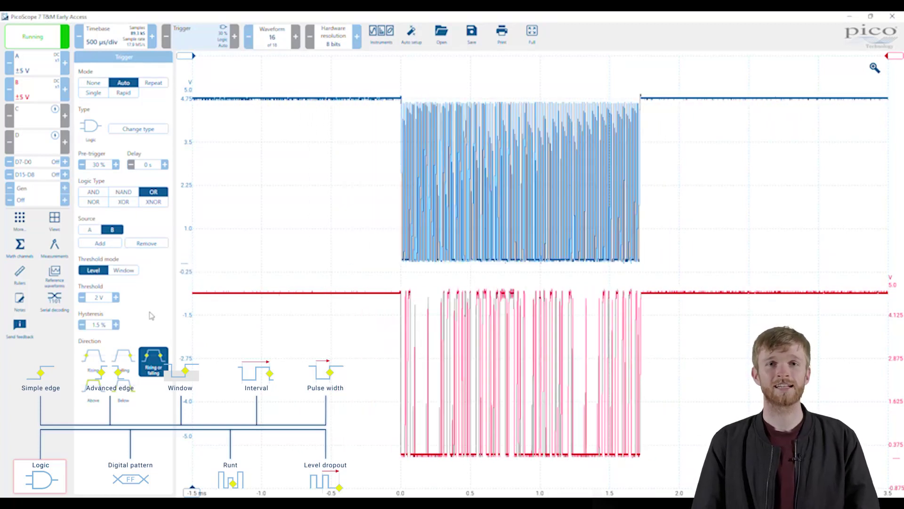